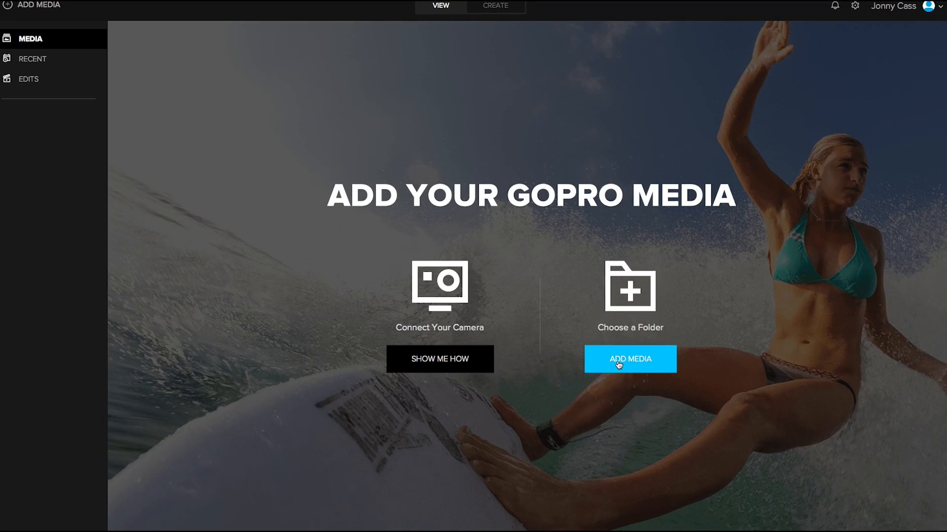
Add the GOPRO FOOTY folder on the NEW LaCie drive as a media folder and save the folder list.
left_click(620, 362)
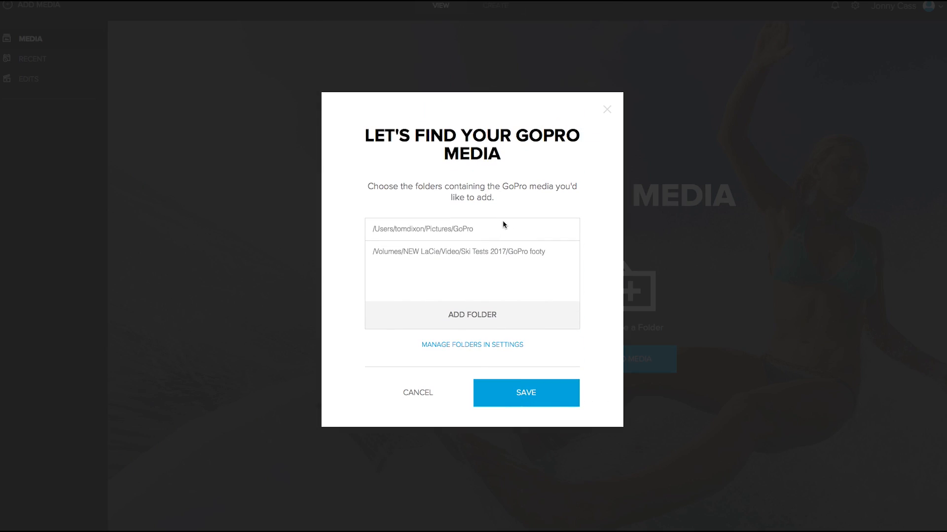
left_click(477, 319)
left_click(332, 211)
double_click(450, 110)
double_click(449, 103)
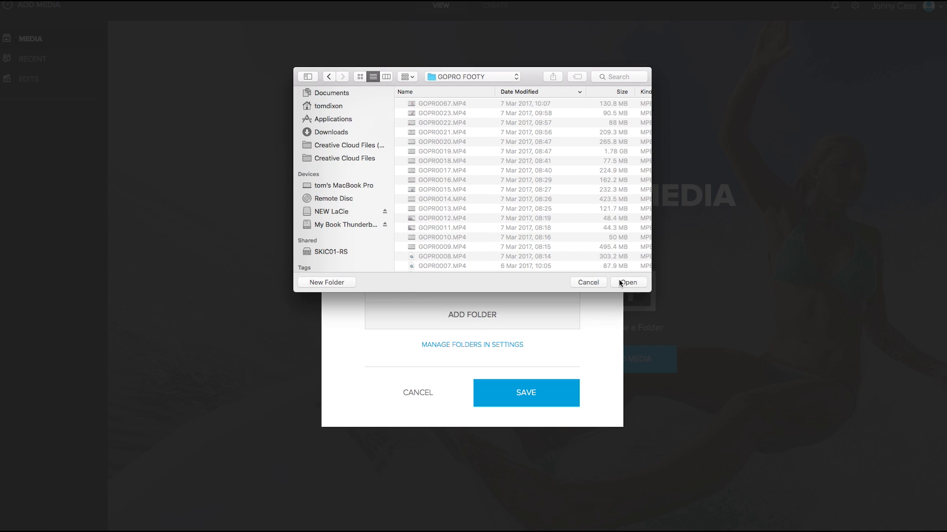
left_click(619, 281)
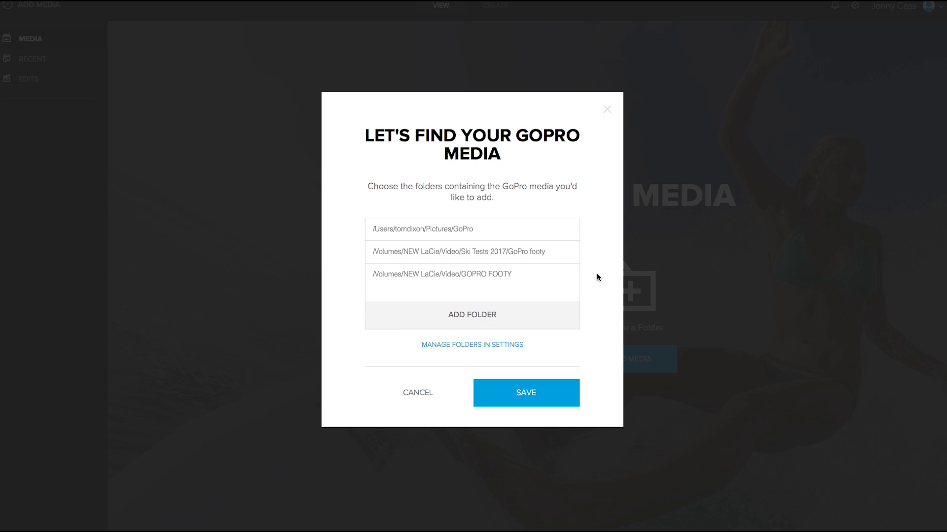
left_click(526, 393)
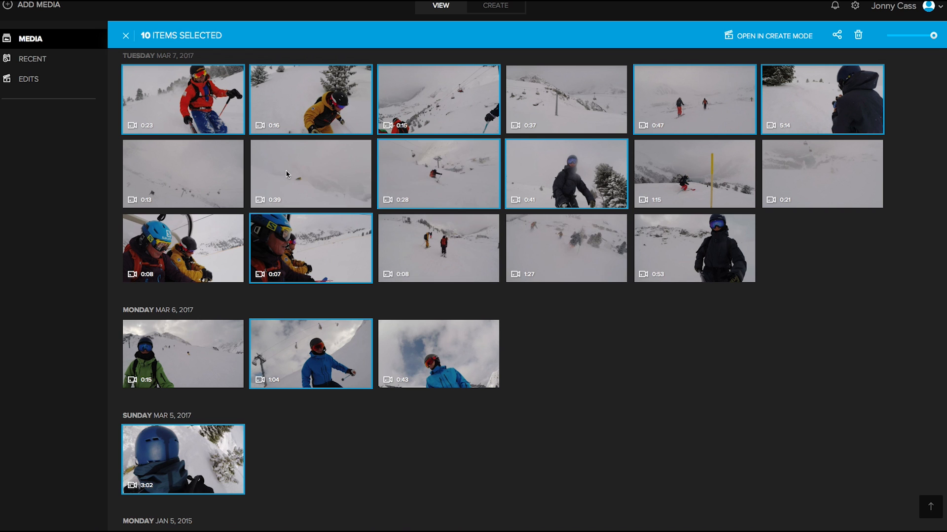
Select several more ski clips in the media library and open the selection in Create mode.
scroll(334, 354, "down", 10)
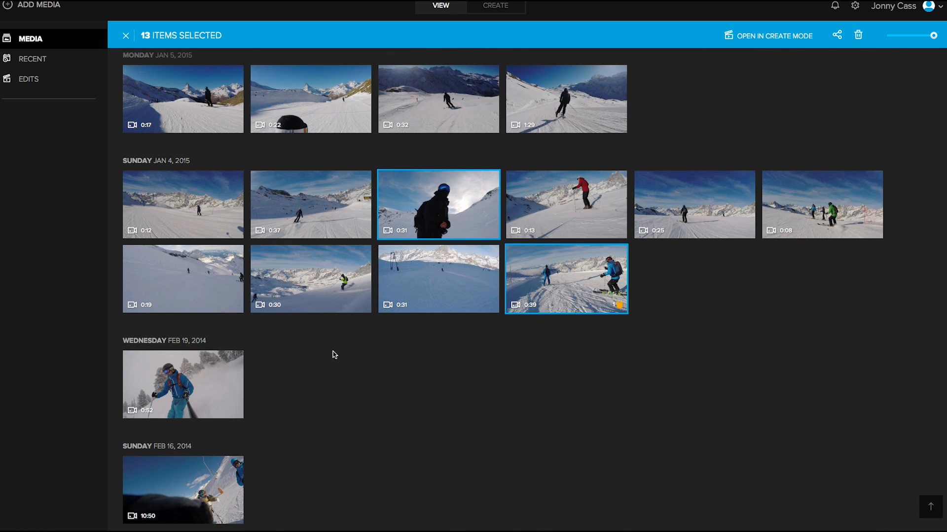
left_click(183, 384)
scroll(339, 247, "up", 2)
left_click(310, 207)
left_click(183, 207)
left_click(567, 207)
scroll(566, 207, "up", 8)
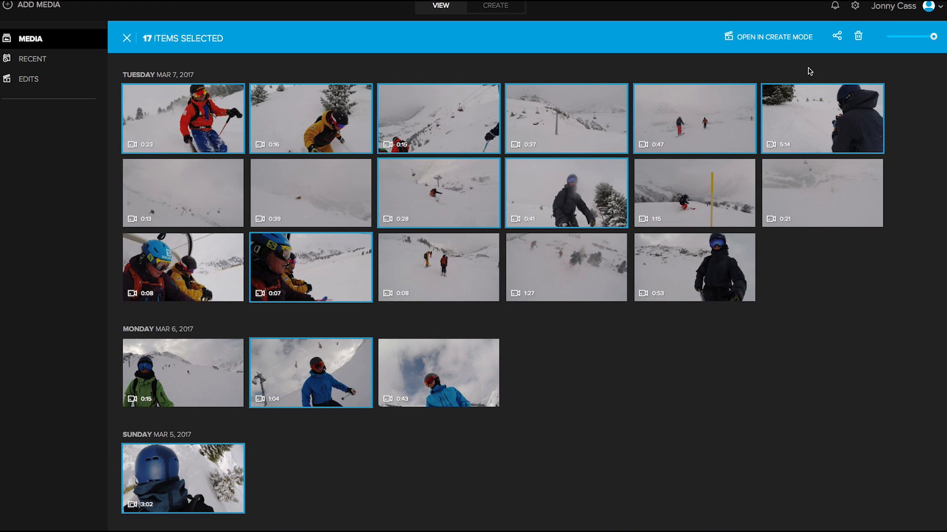
left_click(772, 40)
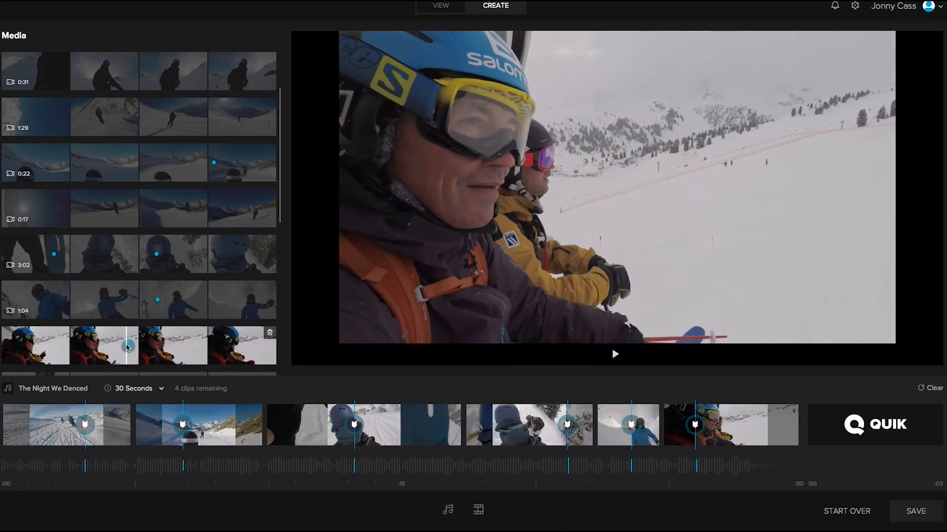
Add highlights from several clips in the media list until the timeline is filled.
left_click(126, 346)
scroll(126, 340, "down", 3)
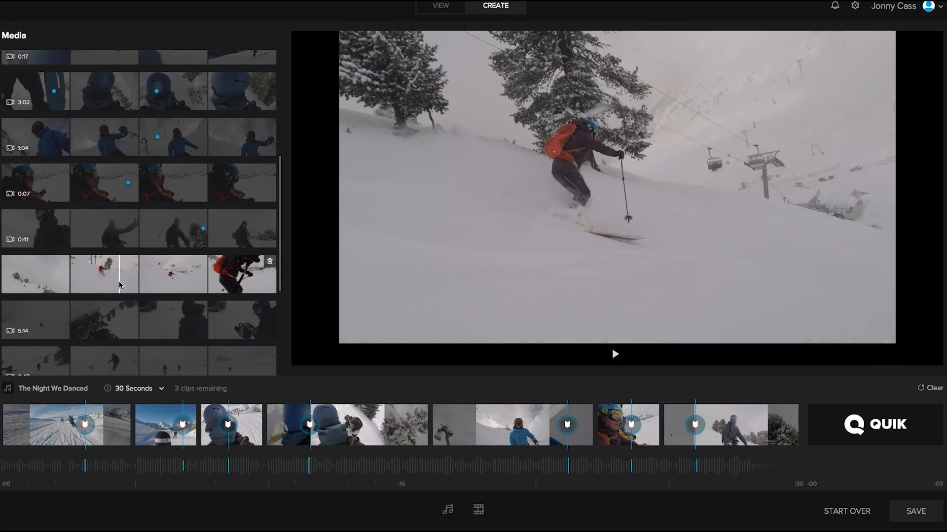
left_click(120, 285)
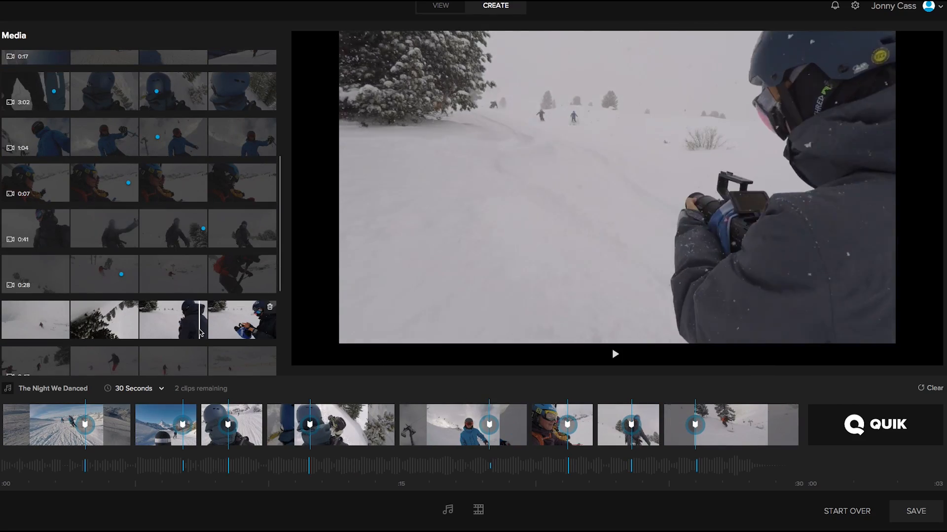
left_click(203, 333)
scroll(202, 333, "down", 3)
left_click(53, 240)
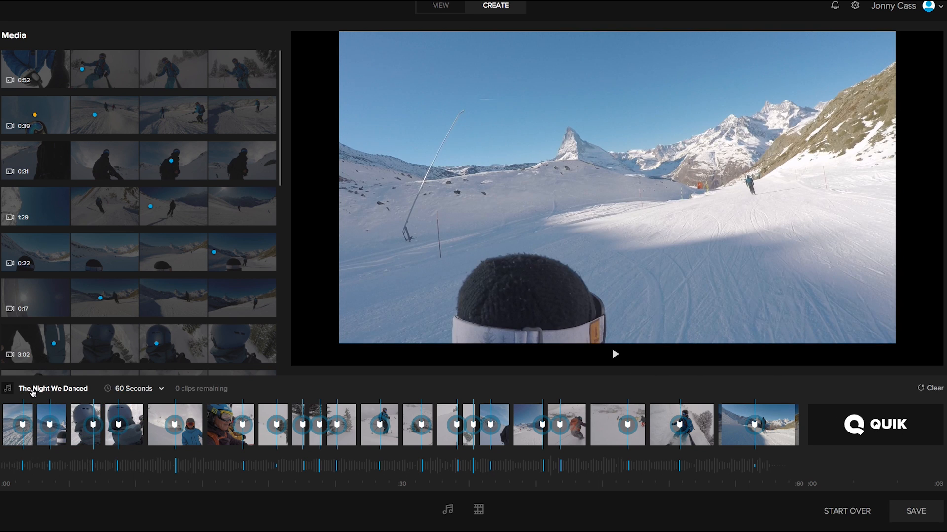
Browse and preview the soundtrack list, keeping The Night We Danced as the video's music.
left_click(33, 392)
scroll(201, 177, "down", 4)
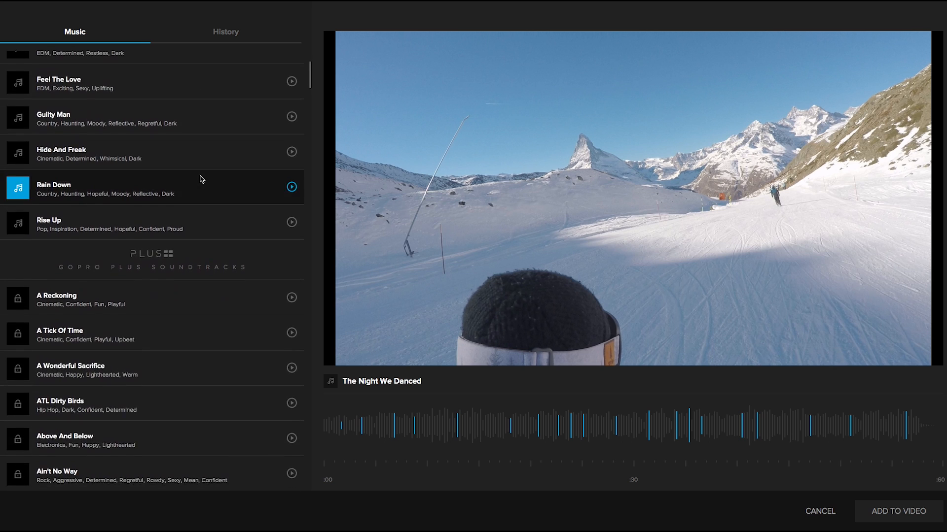
scroll(201, 179, "up", 4)
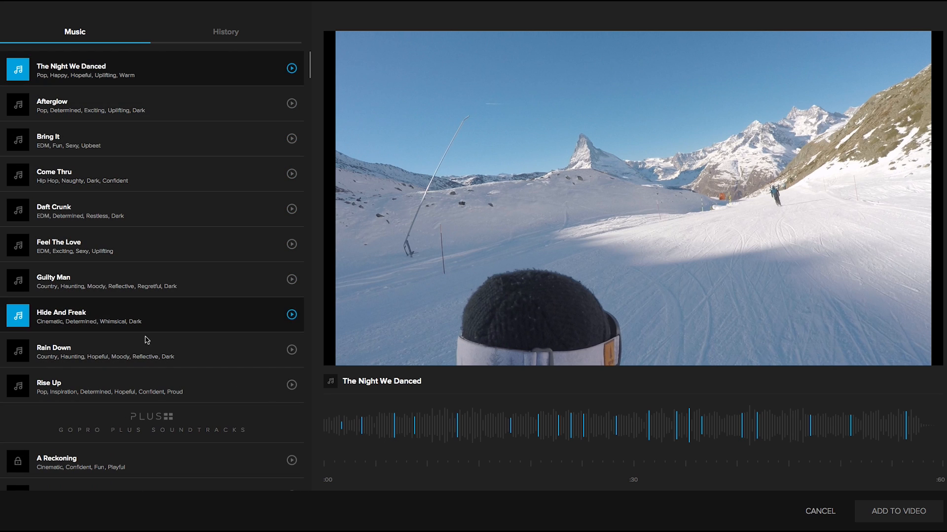
scroll(186, 383, "down", 5)
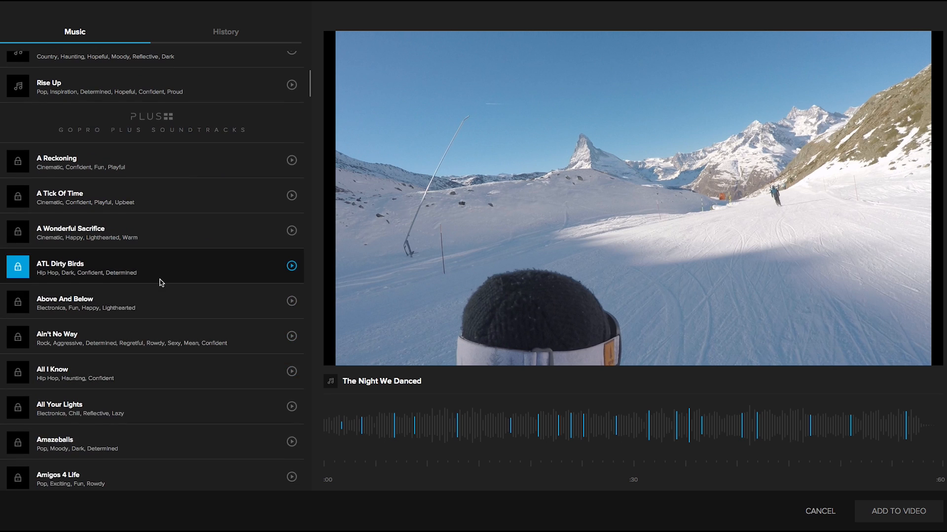
scroll(160, 283, "down", 2)
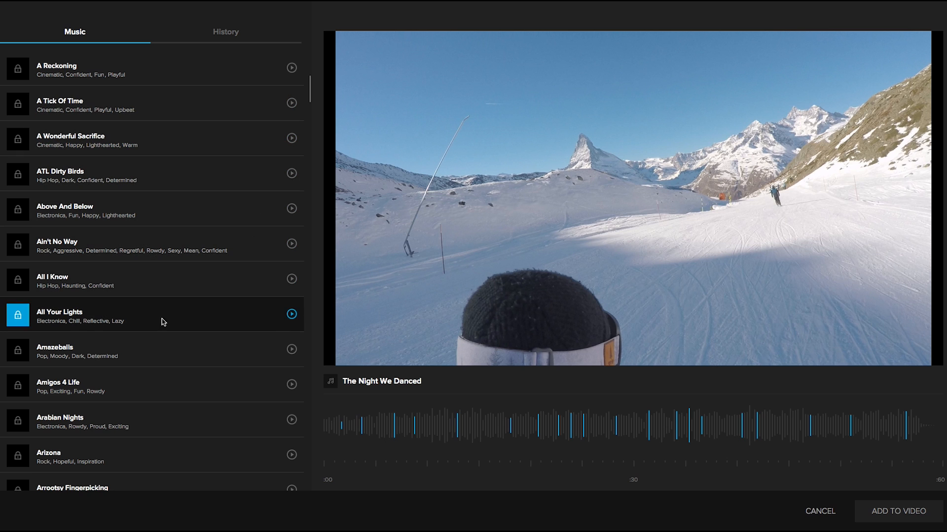
scroll(175, 417, "down", 8)
scroll(176, 418, "down", 15)
scroll(177, 418, "down", 20)
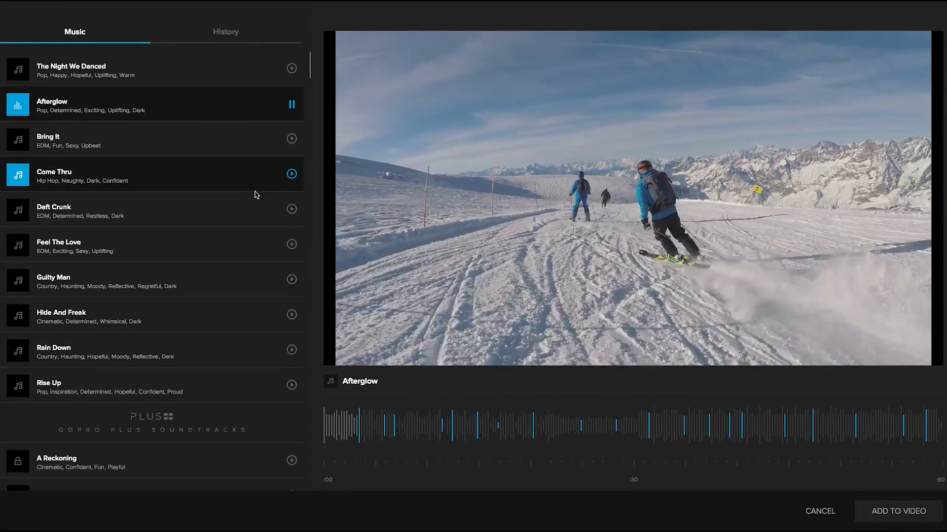
left_click(292, 208)
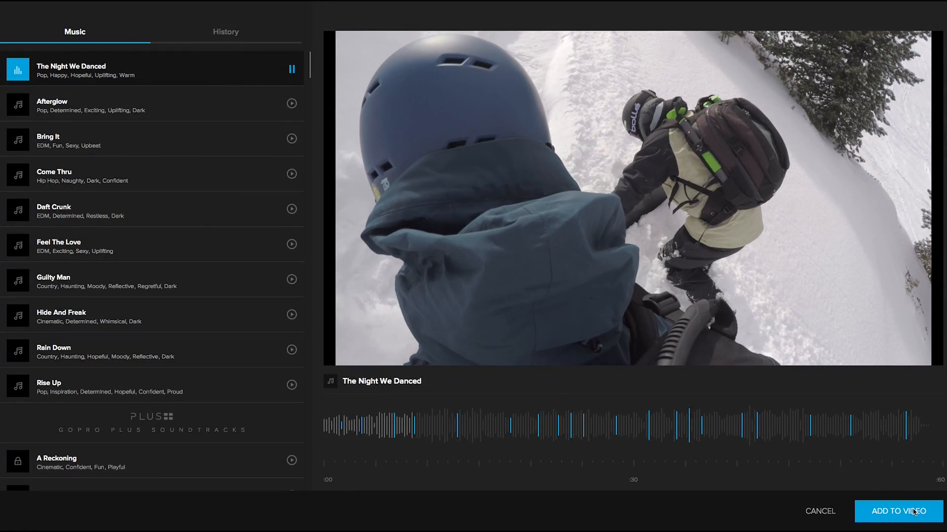
left_click(914, 513)
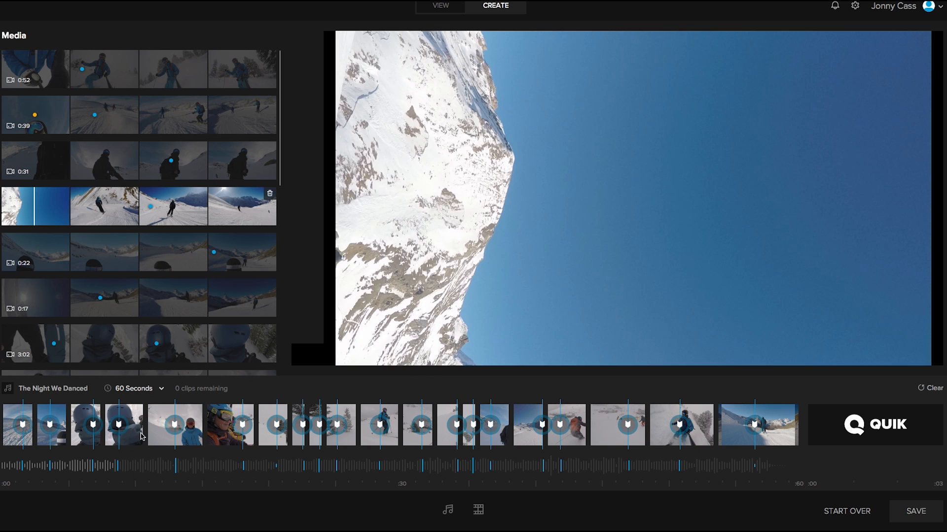
Open the seventh timeline clip for editing and reposition its highlight further into the clip.
left_click(279, 430)
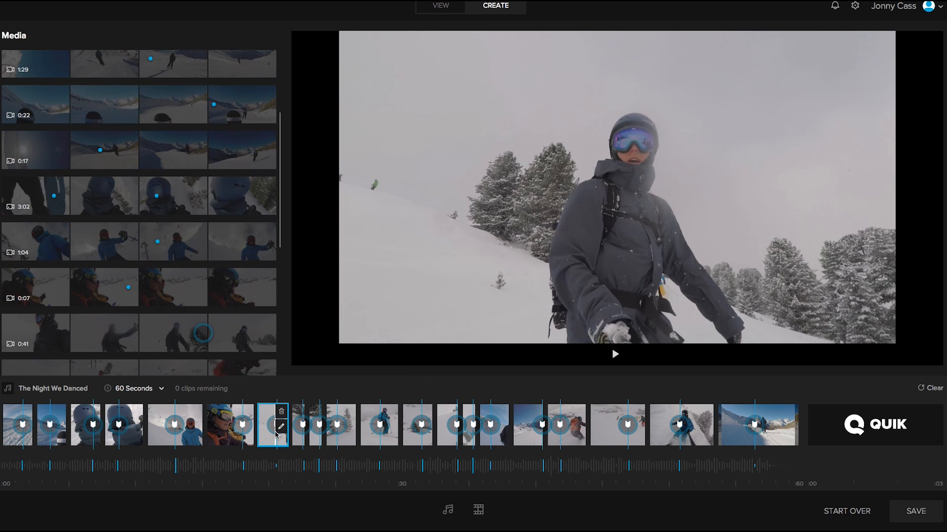
left_click(282, 427)
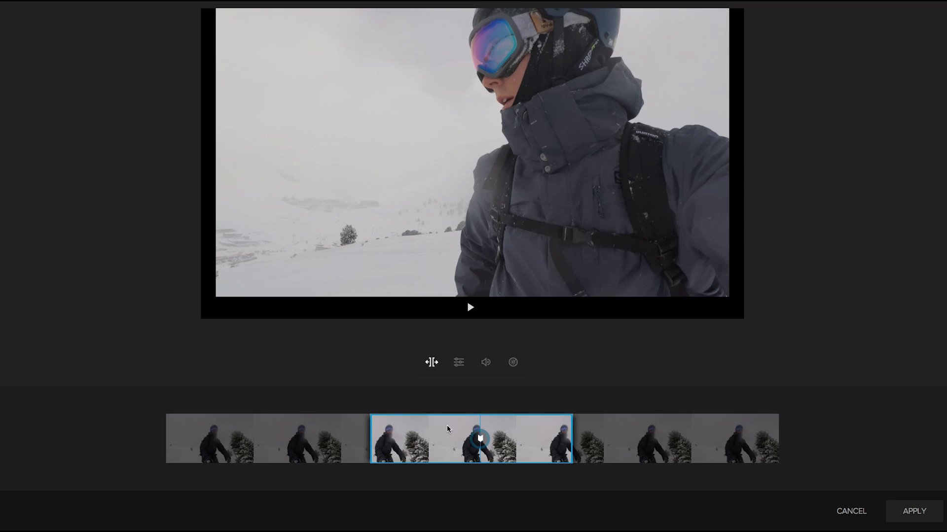
left_click_drag(479, 437, 592, 439)
left_click(471, 308)
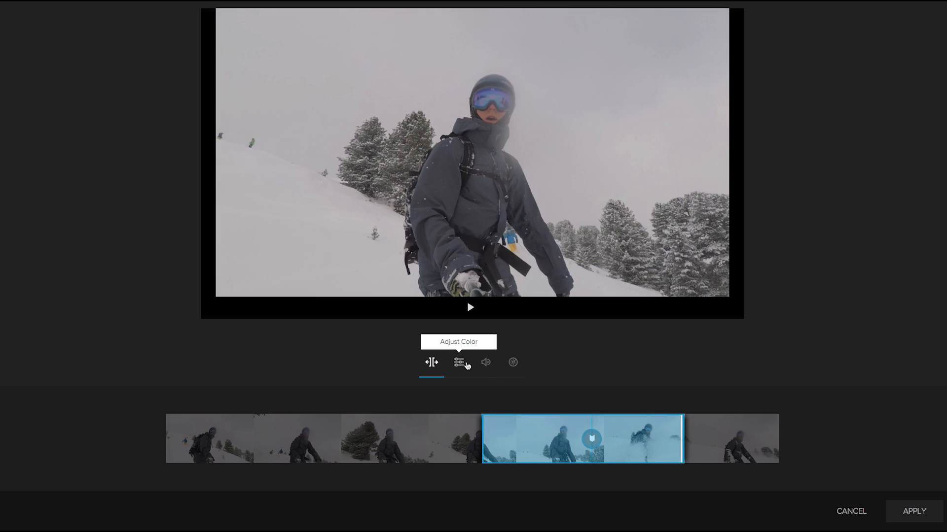
Adjust the clip's colour and set its source audio level to 37 with music at 100.
left_click(466, 364)
mouse_move(378, 415)
left_mouse_down()
mouse_move(413, 415)
mouse_move(328, 418)
mouse_move(363, 417)
left_mouse_up()
left_click_drag(365, 441, 331, 470)
left_click(496, 367)
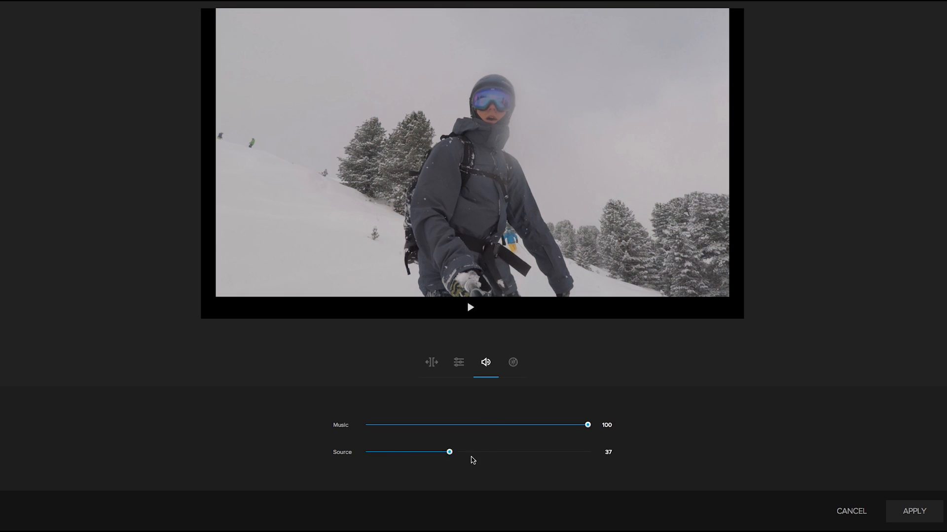
Try the gauge overlays on the clip and preview it with the Speedometer gauge applied.
left_click(432, 363)
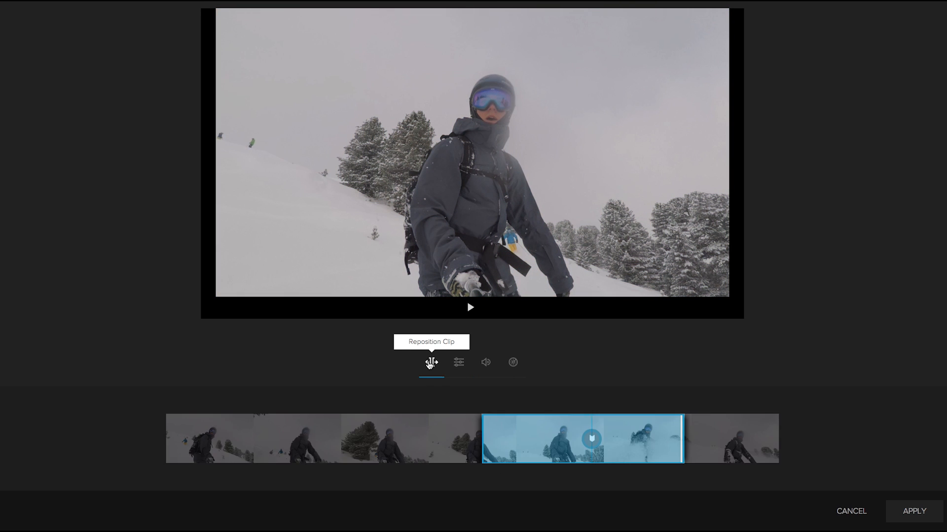
left_click(513, 362)
left_click(359, 441)
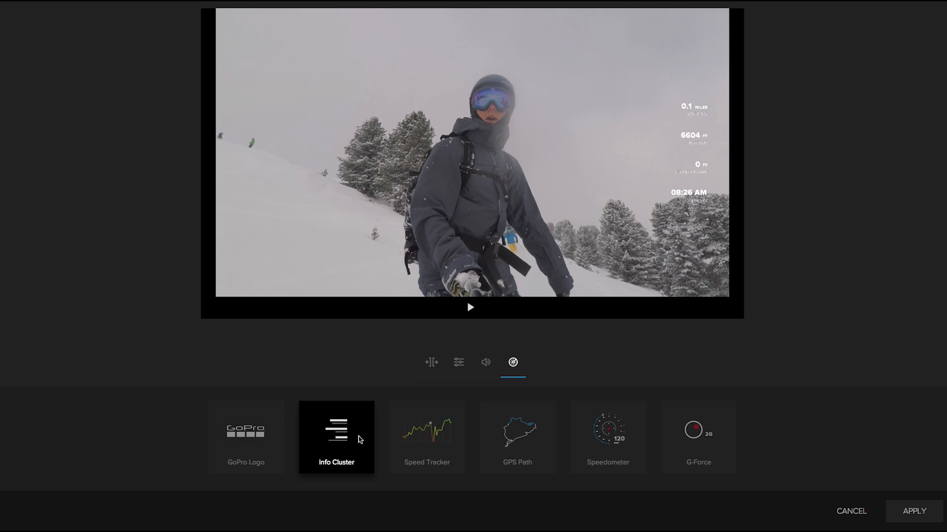
left_click(446, 430)
left_click(526, 429)
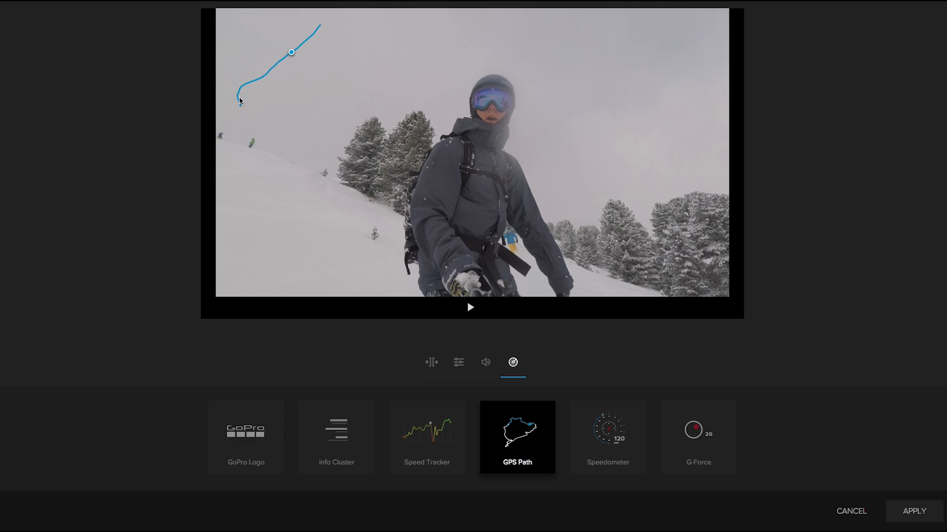
left_click(624, 434)
left_click(470, 309)
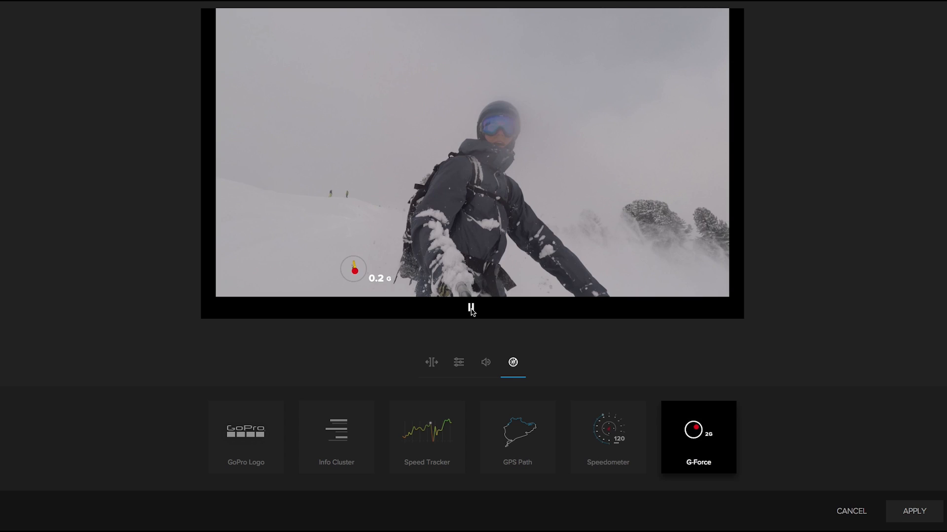
left_click(471, 309)
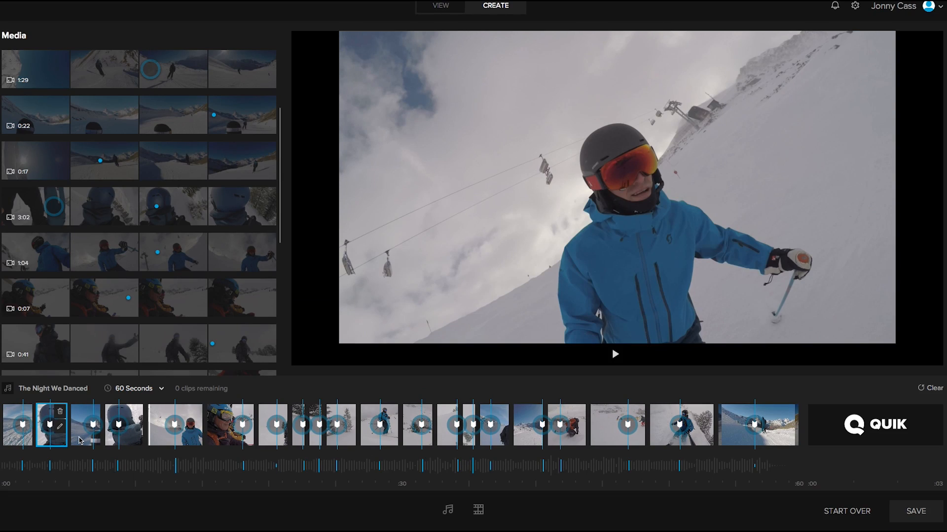
Move a clip near the start of the timeline to the first position.
left_click_drag(129, 440, 17, 436)
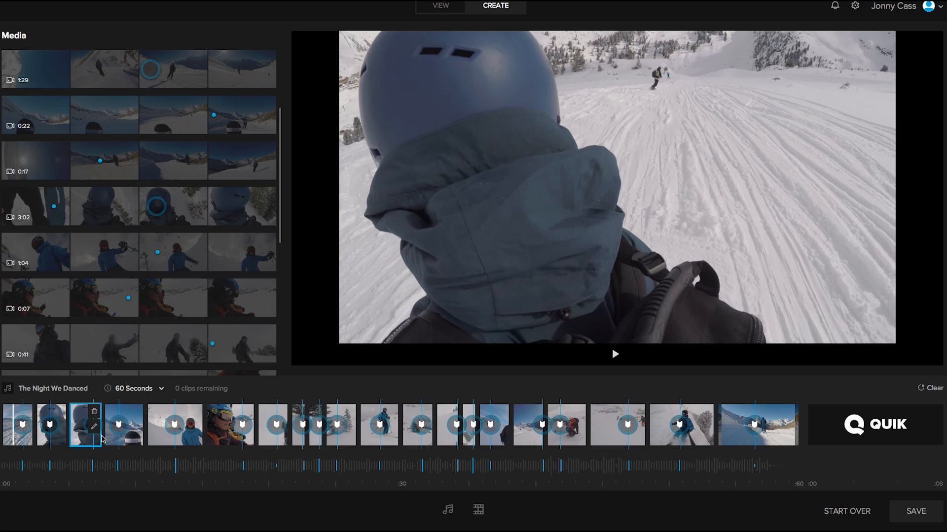
left_click_drag(102, 439, 105, 438)
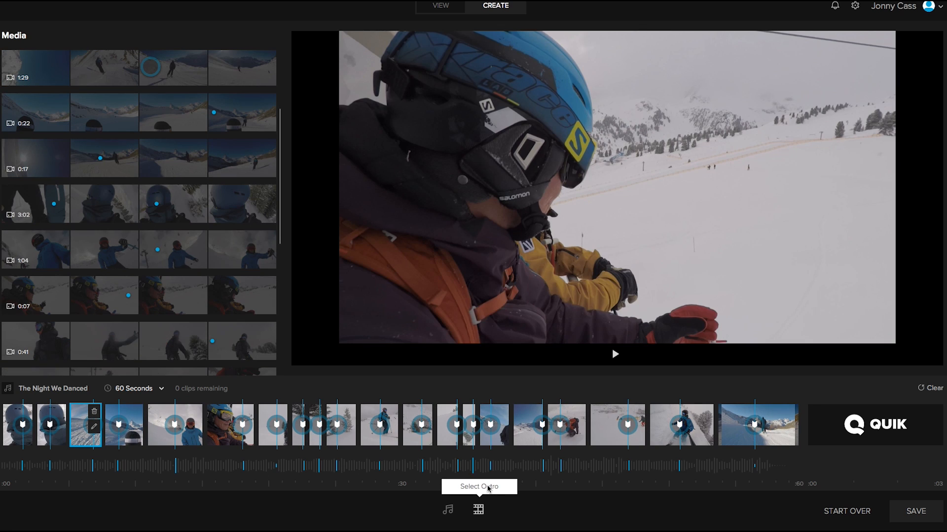
Open the outro options and choose No Outro for the video.
left_click(488, 488)
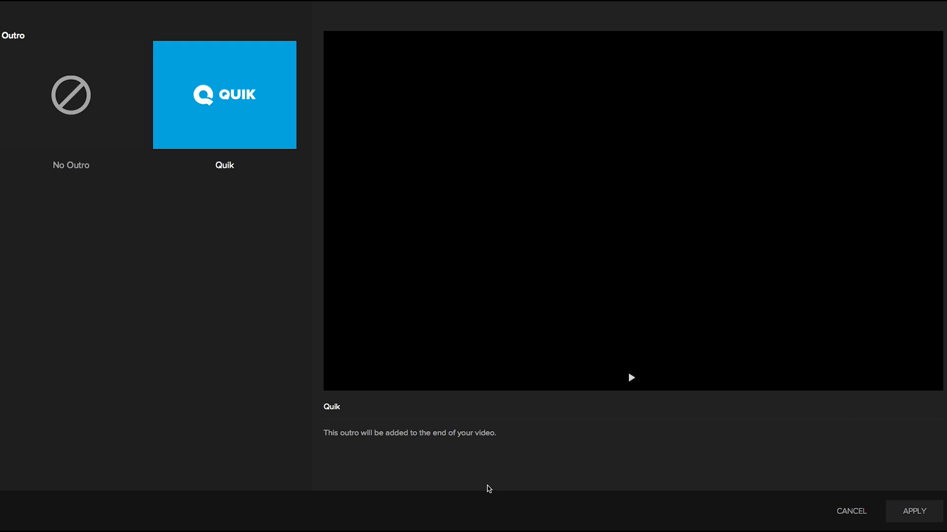
left_click(44, 82)
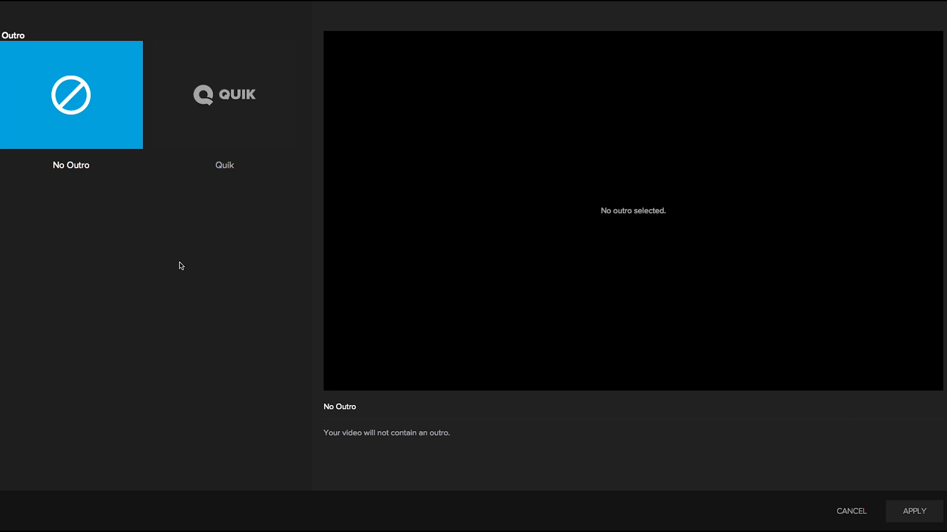
Title the new video My amazing in the save dialog.
type("M")
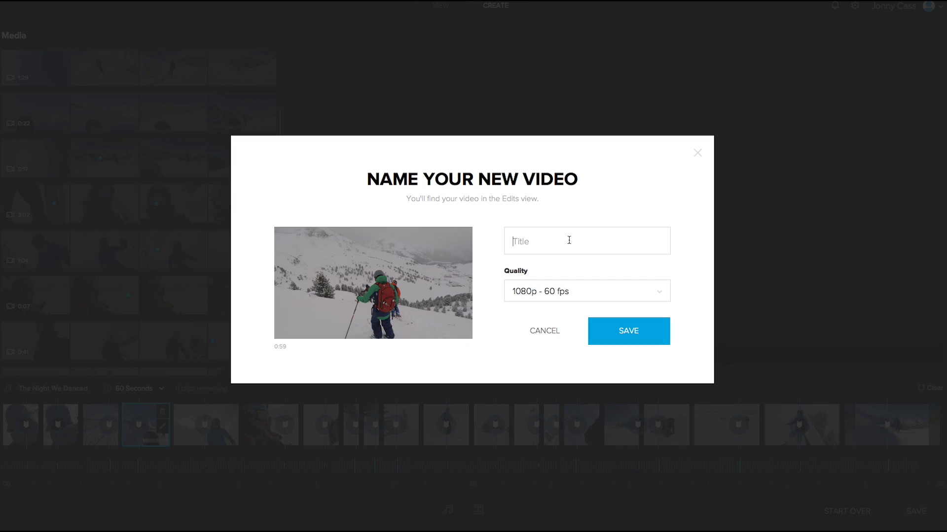
type("y ama")
type("zing")
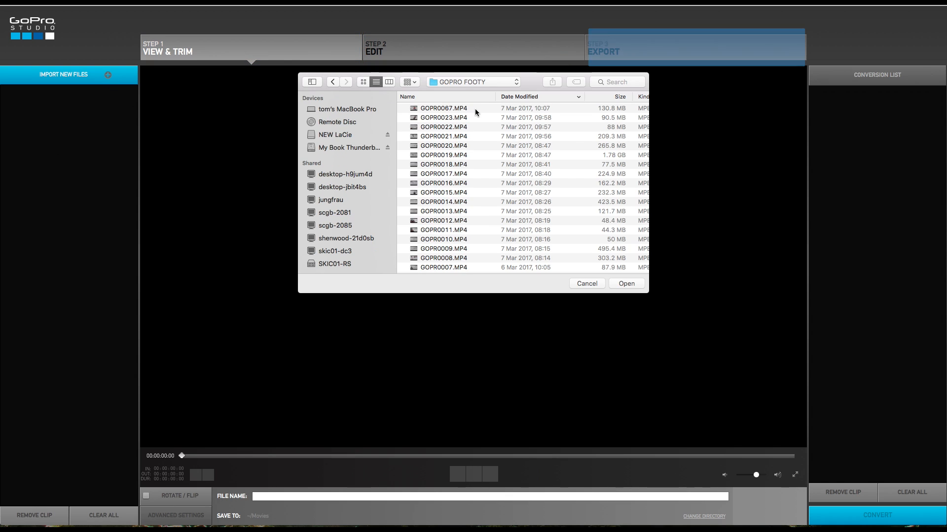
Switch to GoPro Studio and import the selected MP4 clips from the GOPRO FOOTY folder.
left_click(475, 109)
scroll(475, 166, "down", 5)
left_click(475, 223, "shift")
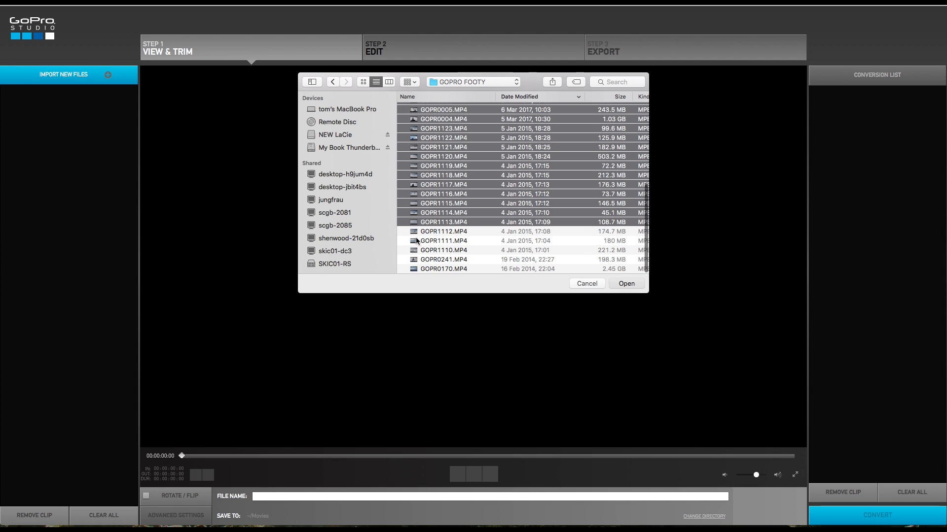
key("Return")
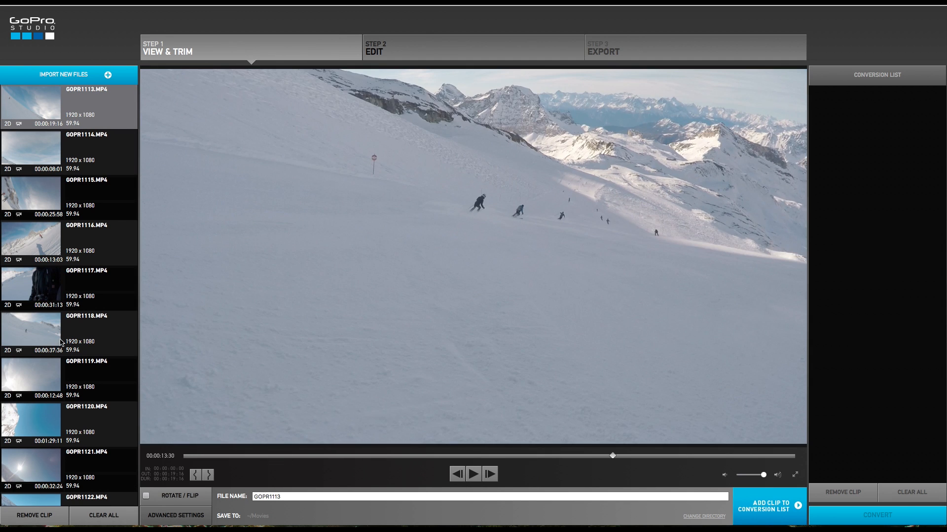
Open clip GOPR1117 from the imported list and scrub through it in the preview.
scroll(61, 342, "down", 3)
left_click(60, 232)
left_click_drag(184, 456, 236, 459)
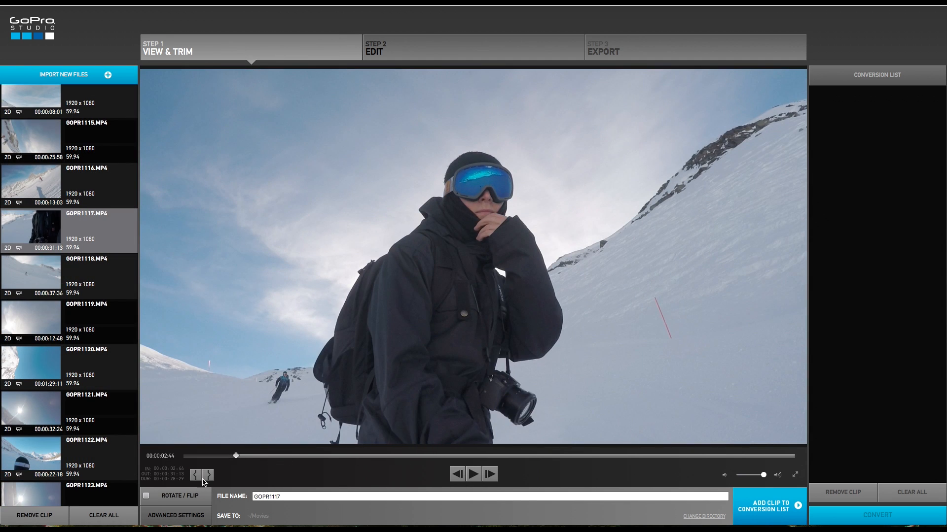
left_click(423, 457)
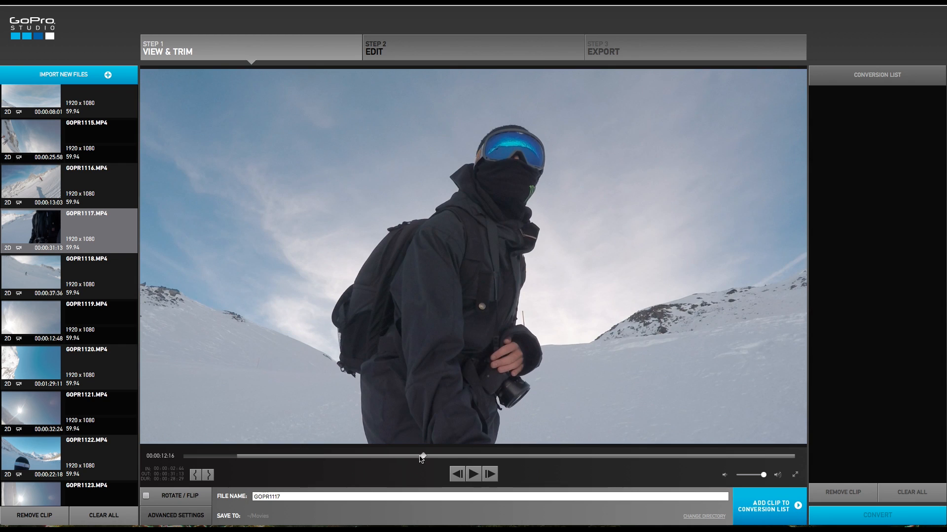
left_click(499, 457)
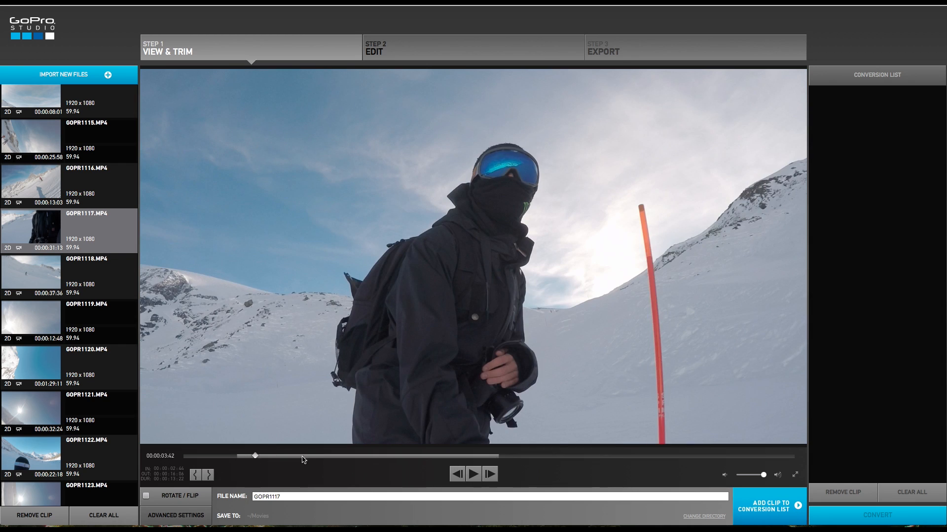
Turn Rotate/Flip on for the GOPR0021 clip in the conversion list and then off again.
left_click_drag(301, 460, 437, 460)
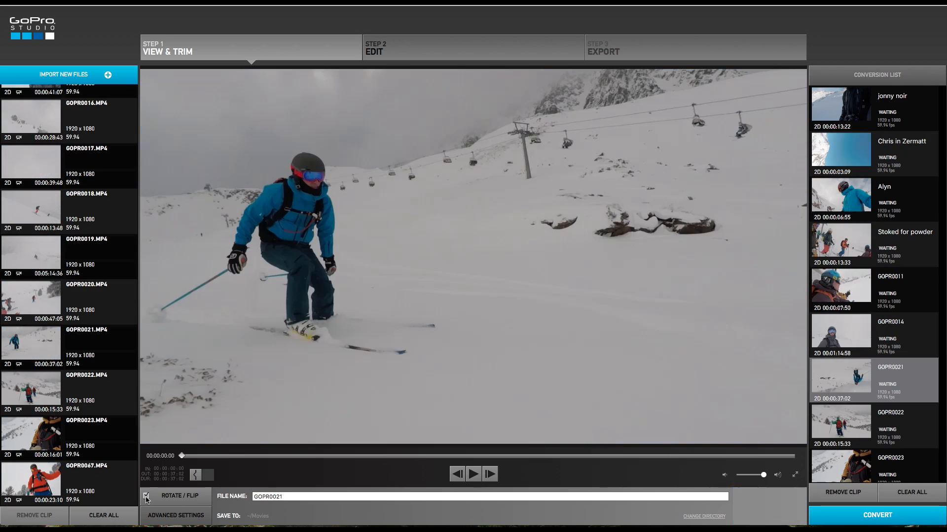
left_click(146, 496)
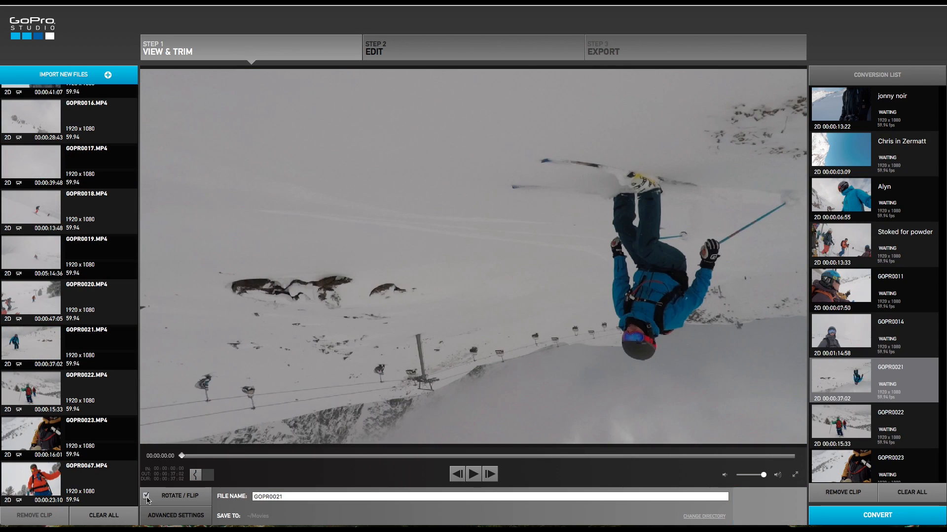
left_click(146, 496)
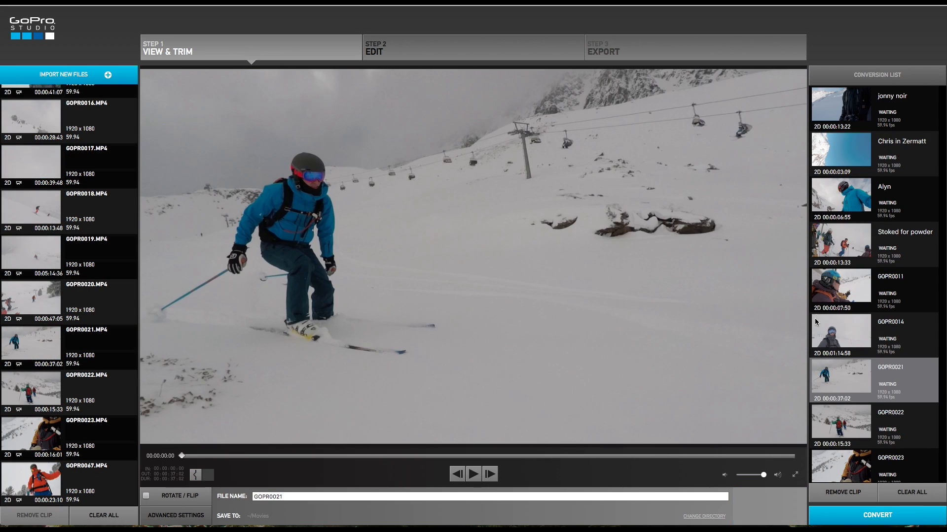
Open the advanced settings for the GOPR0011 clip and keep the frame rate at Source (59.94p).
left_click(895, 270)
left_click(147, 497)
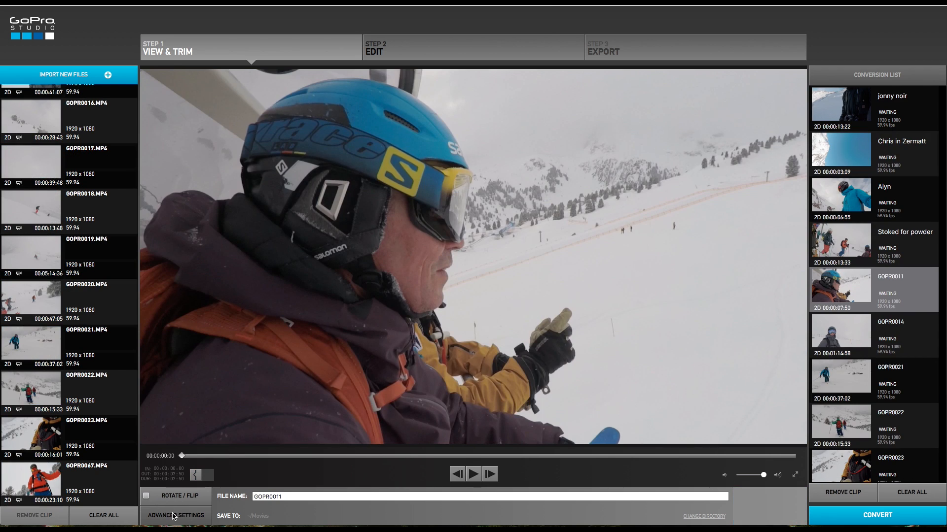
left_click(173, 516)
left_click(494, 34)
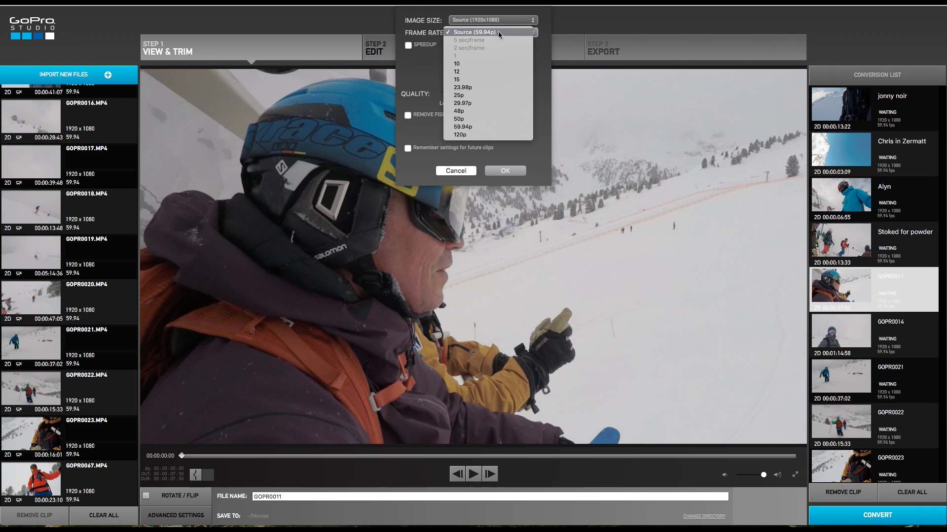
left_click(513, 23)
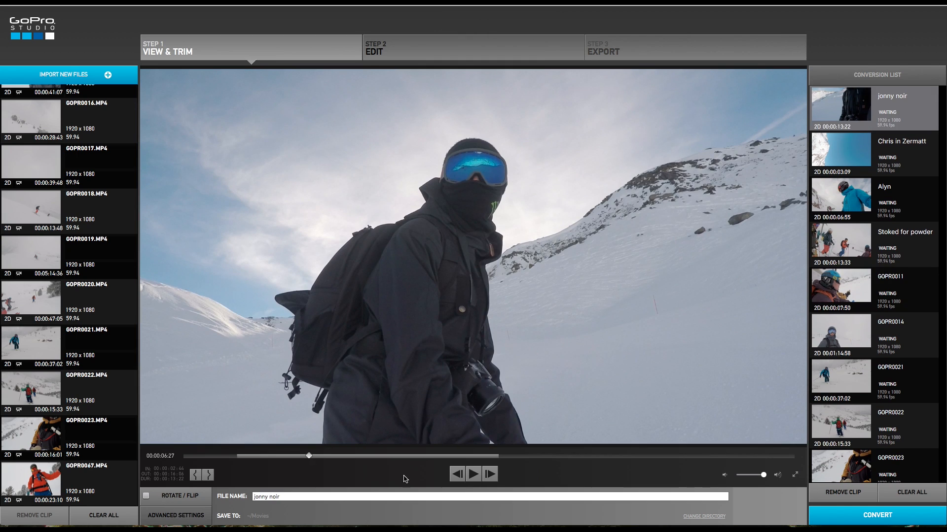
Convert all clips in the conversion list and move on to the Edit step.
left_click(881, 517)
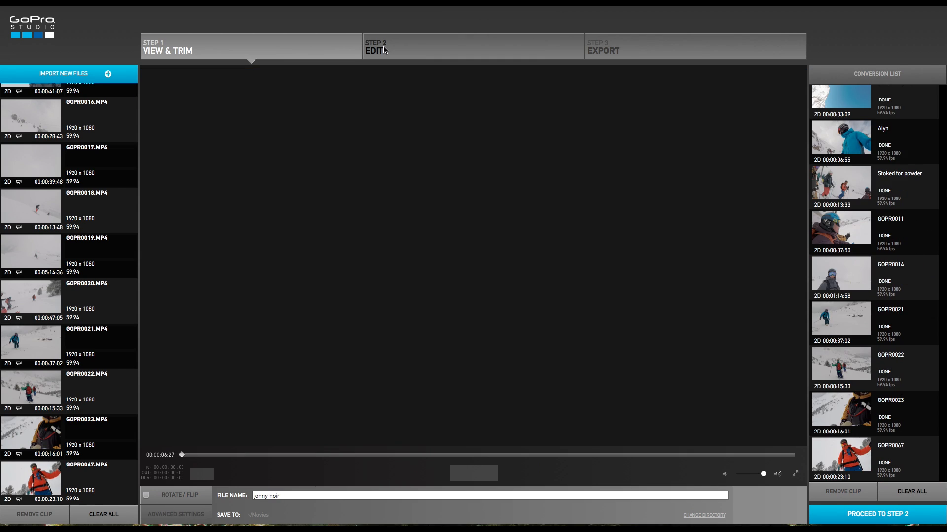
left_click(383, 46)
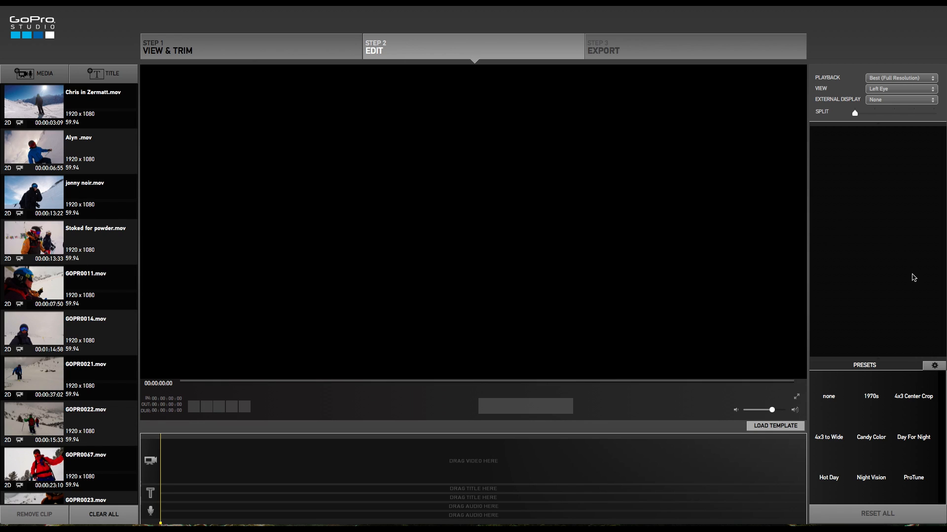
Place the converted Chris in Zermatt, jonny noir, Stoked for powder and GOPR0067 clips in order on the video track.
left_click(36, 109)
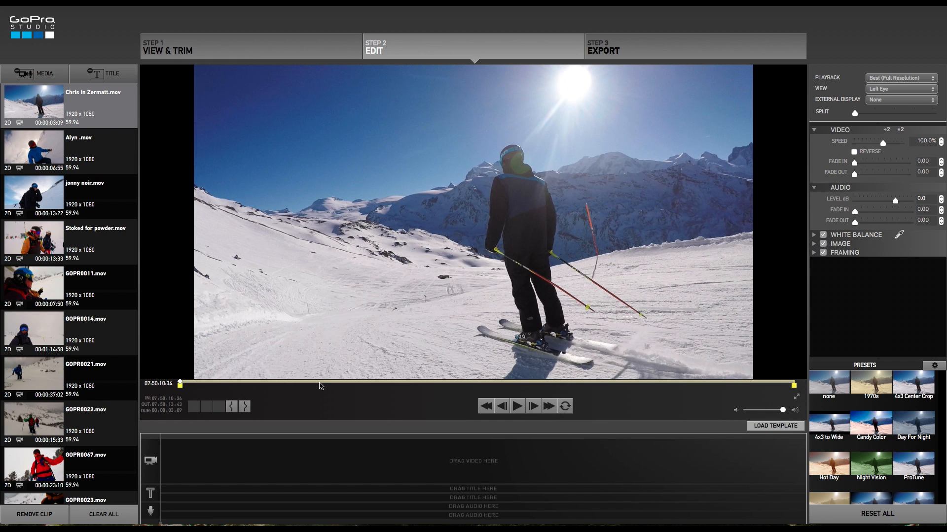
left_click(320, 385)
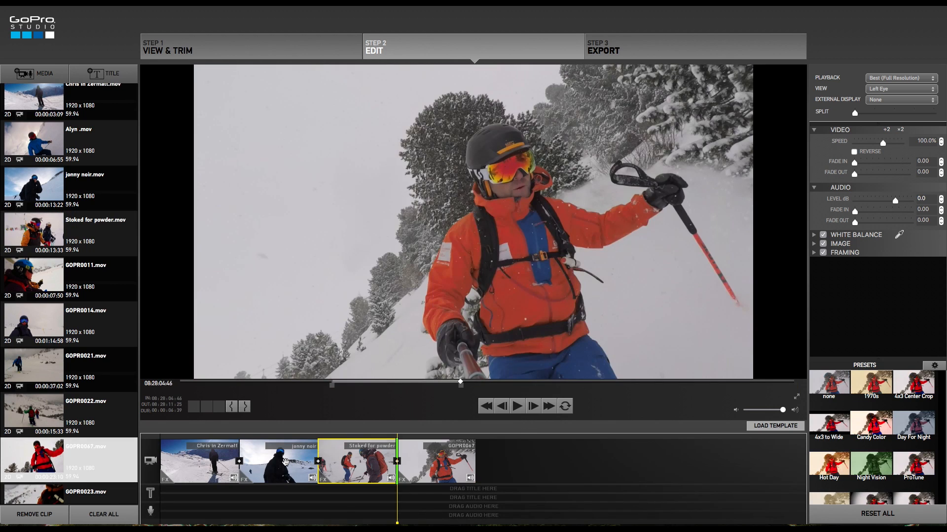
left_click_drag(285, 462, 349, 463)
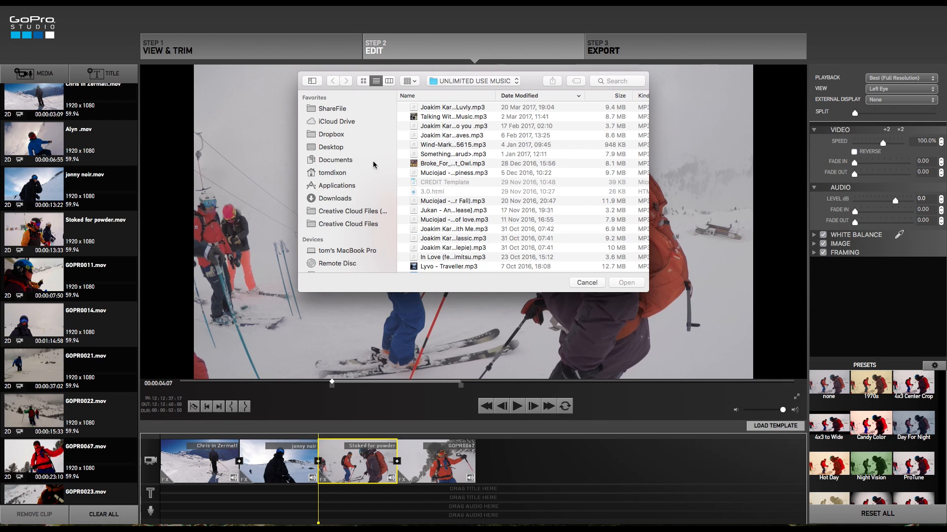
Import the DREAMS Joakim Karud music file and drag it onto the audio track under the clips.
scroll(415, 130, "down", 10)
left_click(459, 187)
left_click(625, 283)
left_click_drag(35, 481, 162, 511)
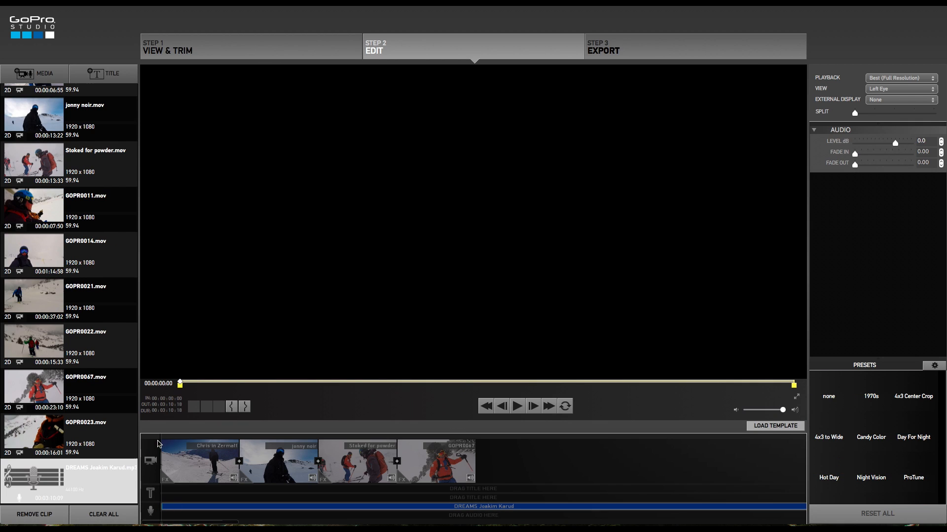
Preview the timeline and slow the GOPR0067 clip to 60% speed.
left_click(165, 446)
key("space")
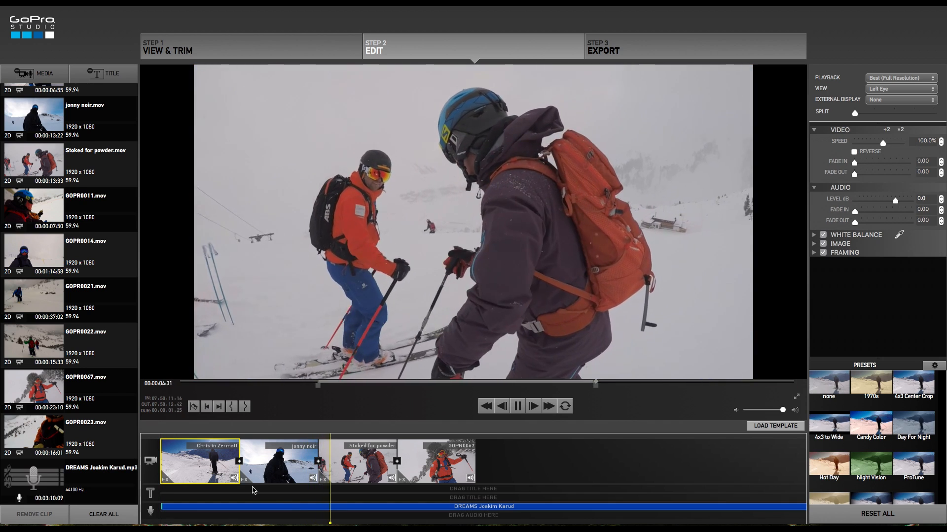
left_click(390, 469)
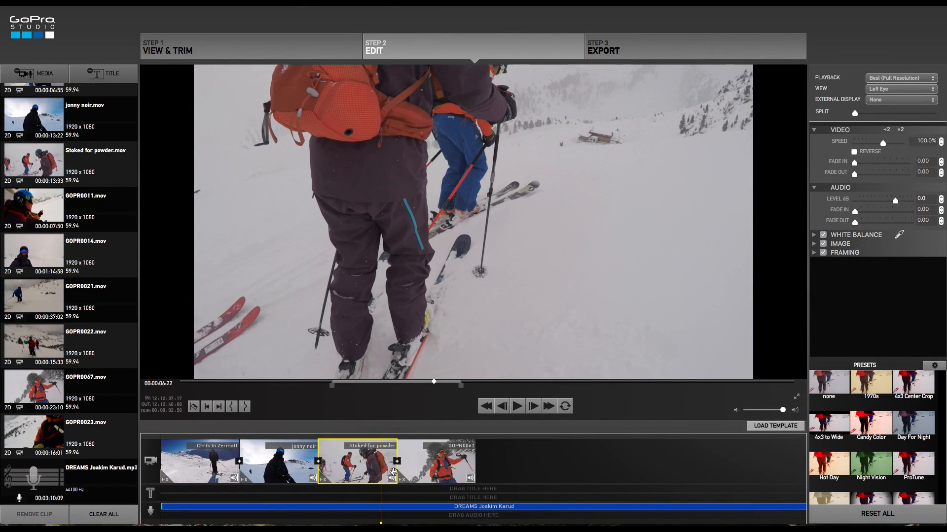
left_click(443, 463)
left_click(941, 144)
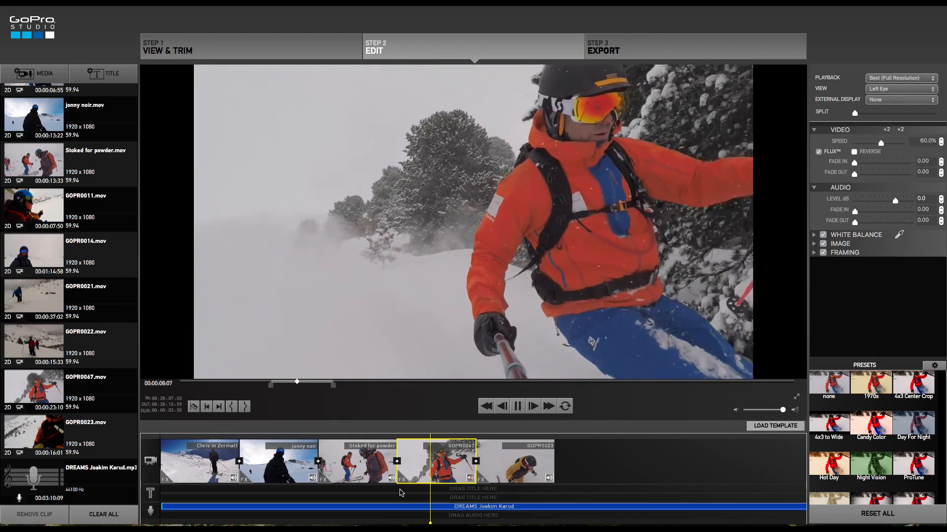
key("space")
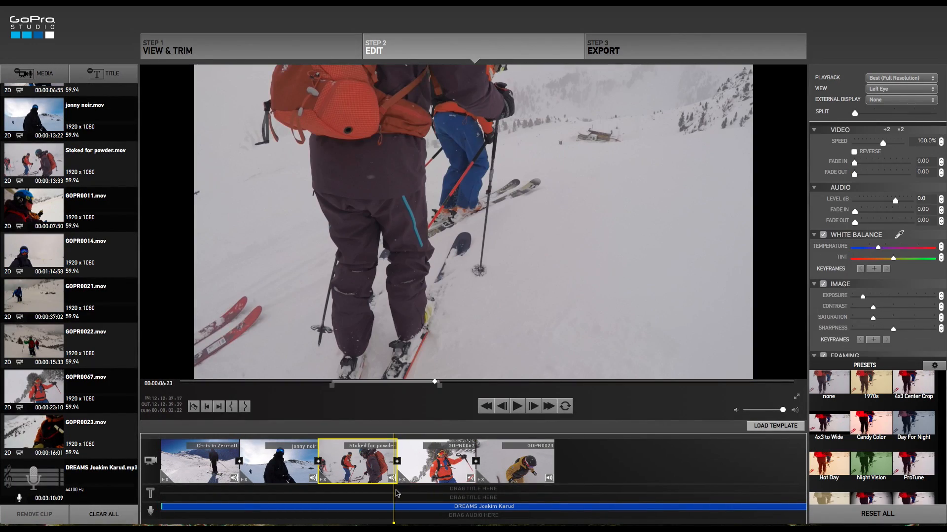
key("space")
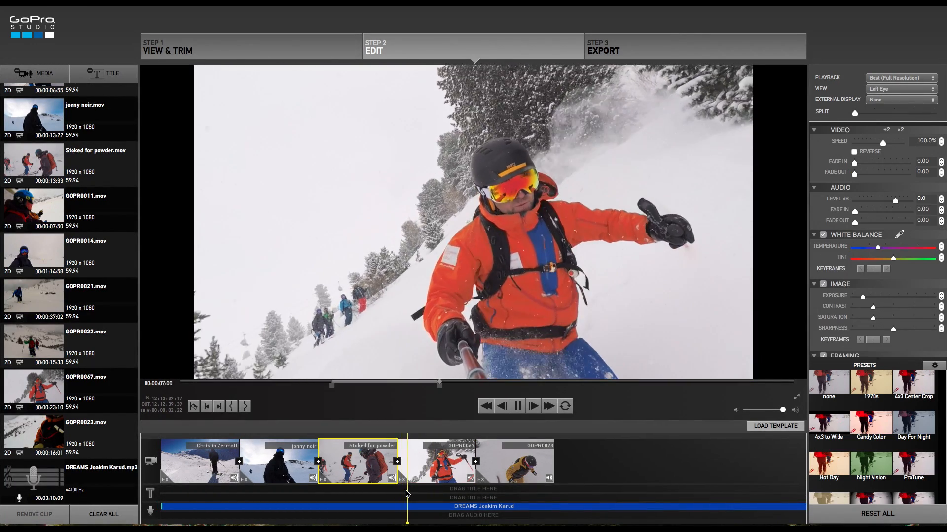
key("space")
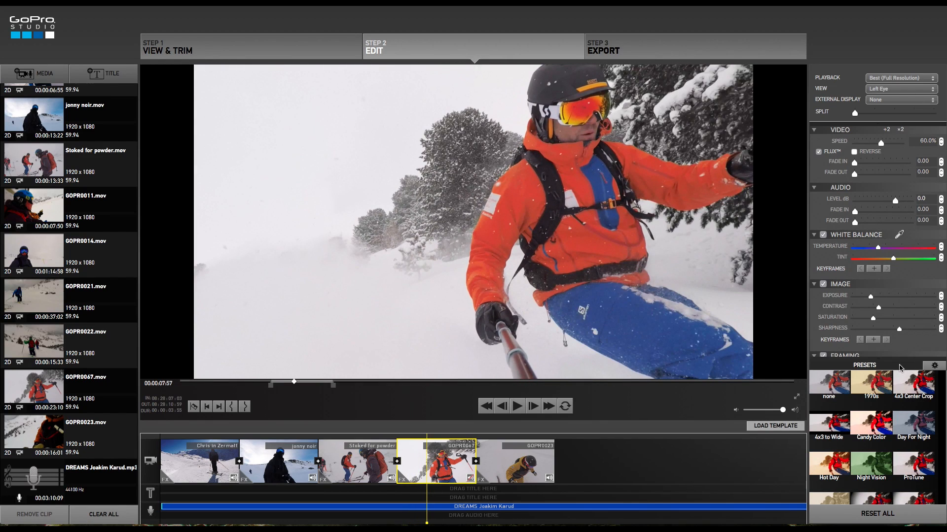
key("space")
key("space")
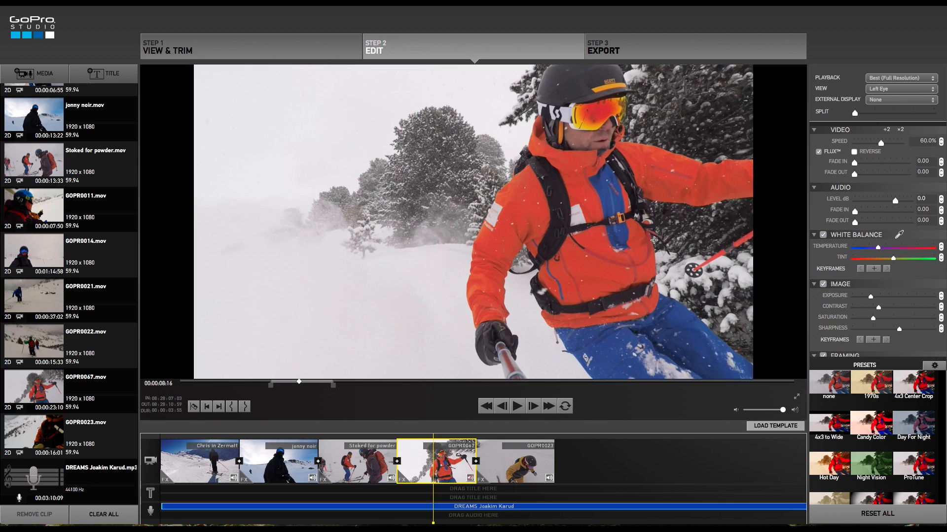
Correct the GOPR0067 clip's white balance by sampling the frame, and adjust its exposure and contrast.
left_click(499, 219)
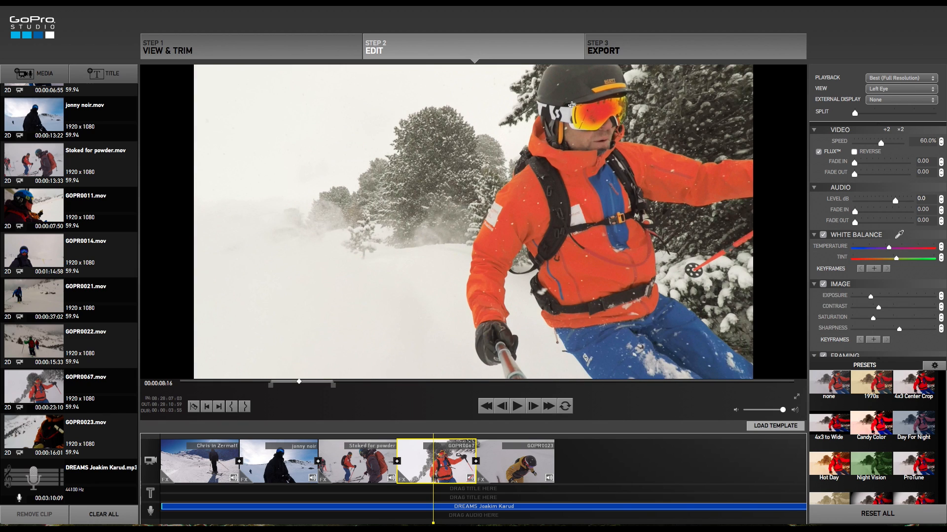
left_click(571, 105)
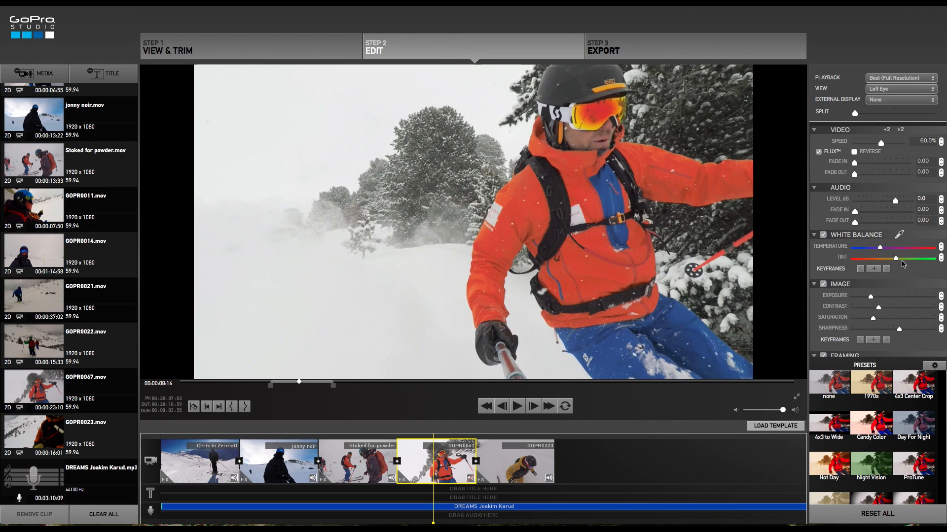
left_click(896, 236)
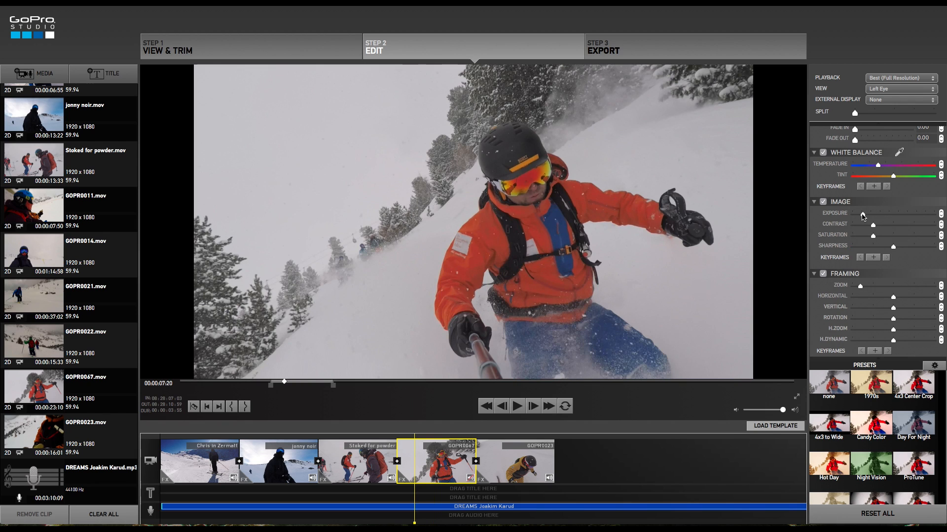
left_click_drag(862, 214, 870, 215)
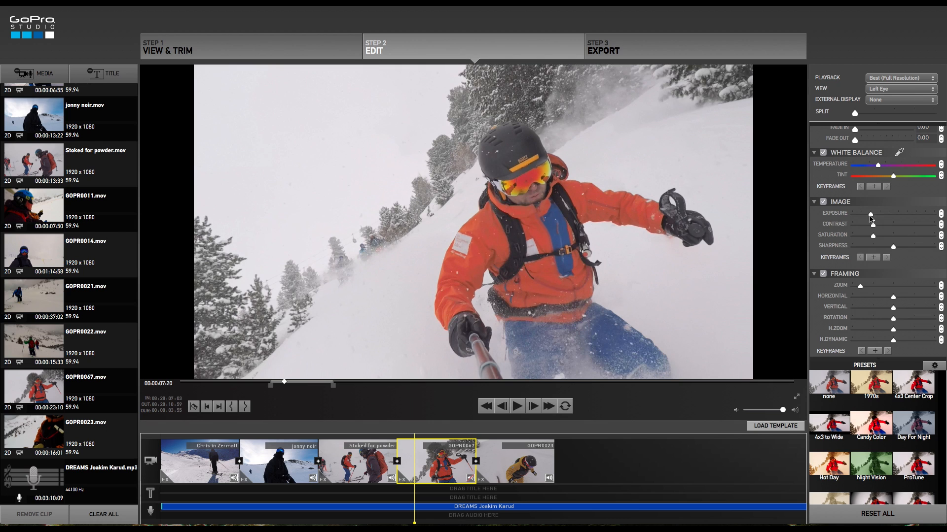
mouse_move(875, 226)
left_mouse_down()
mouse_move(882, 228)
mouse_move(873, 238)
left_mouse_up()
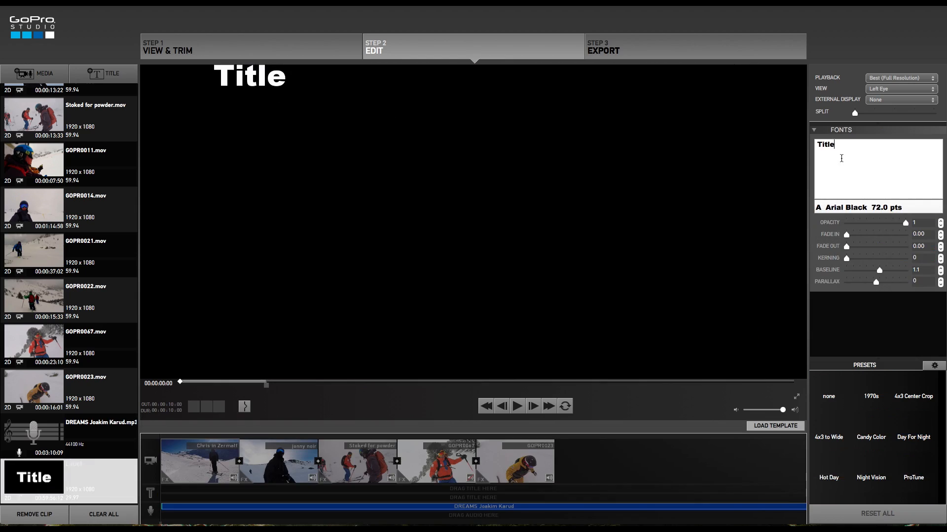
Create Chris and Jonny title labels and place them on the title track over their clips.
type("Chris")
left_click_drag(34, 478, 170, 489)
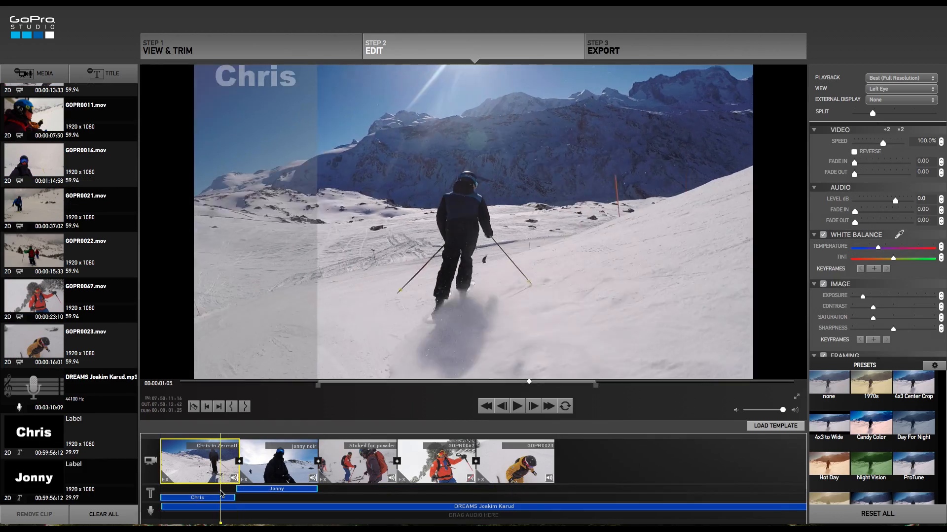
left_click(273, 488)
left_click_drag(872, 113, 855, 113)
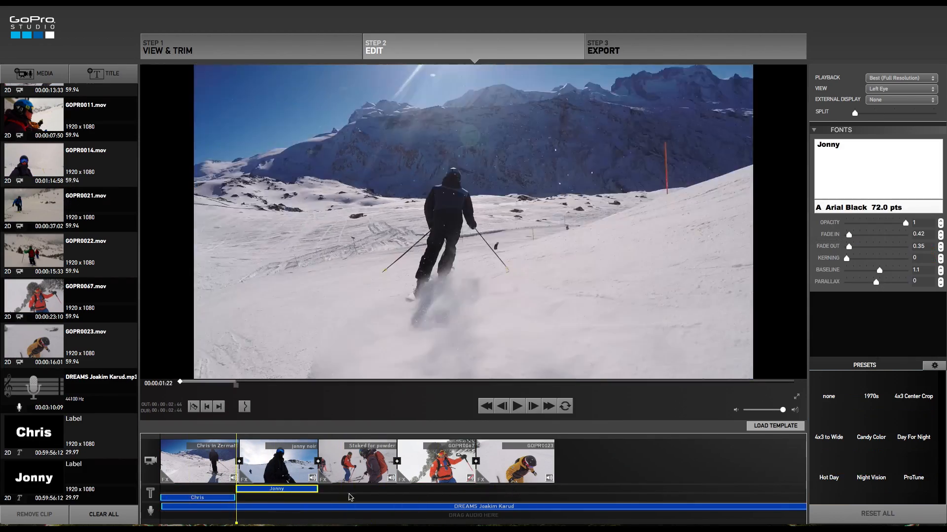
left_click_drag(350, 497, 196, 495)
Open the export settings for the edited video.
left_click(656, 49)
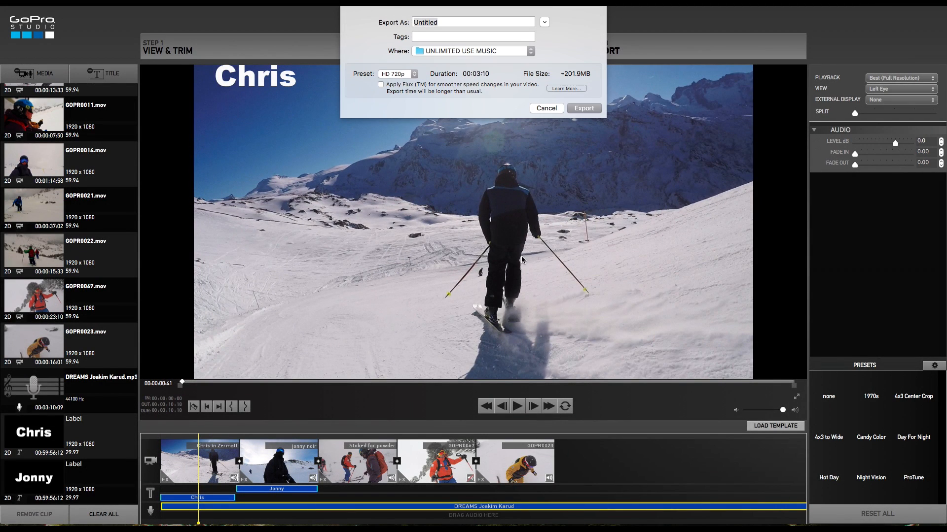